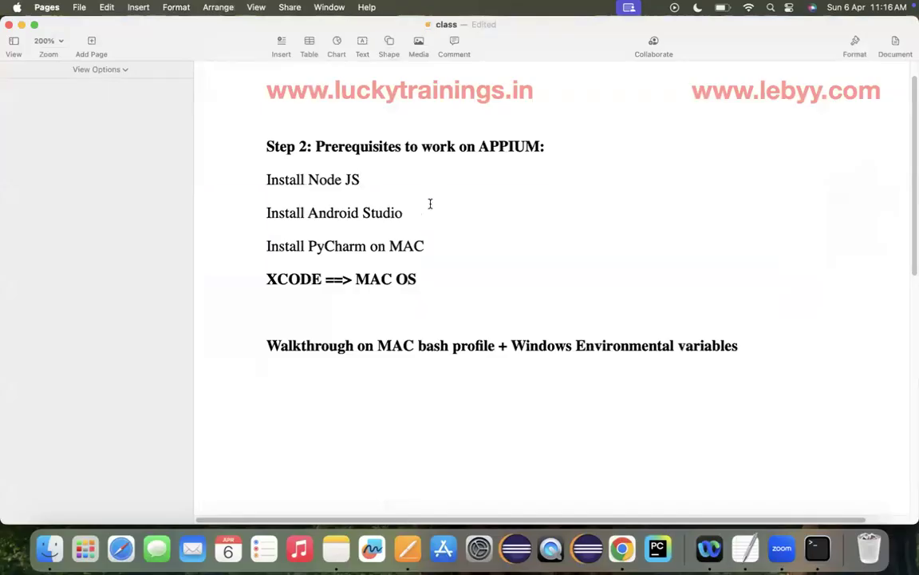
# Step: Switch to Chrome, search for "download android studio" in a new tab and open the official Android Studio download page
pyautogui.click(616, 550)
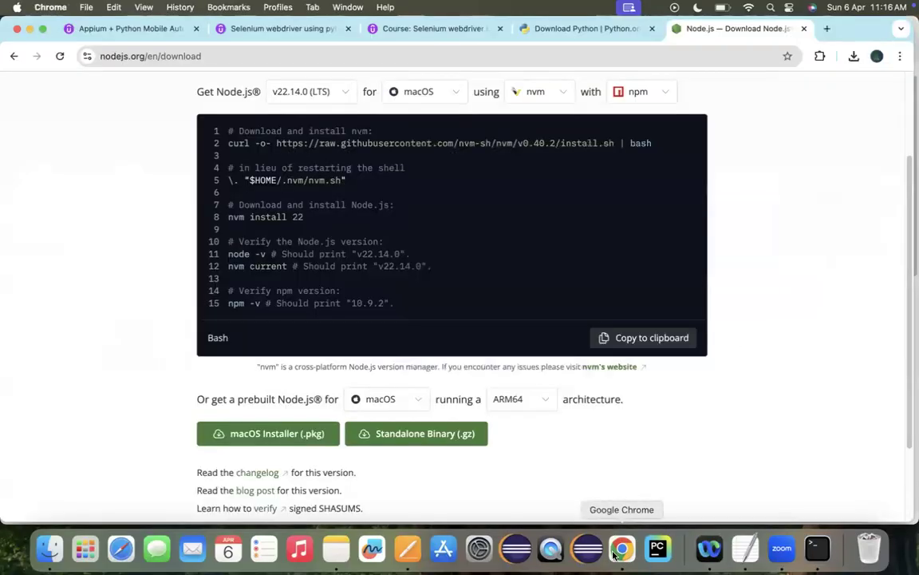
pyautogui.press('super+t')
pyautogui.write('download andr')
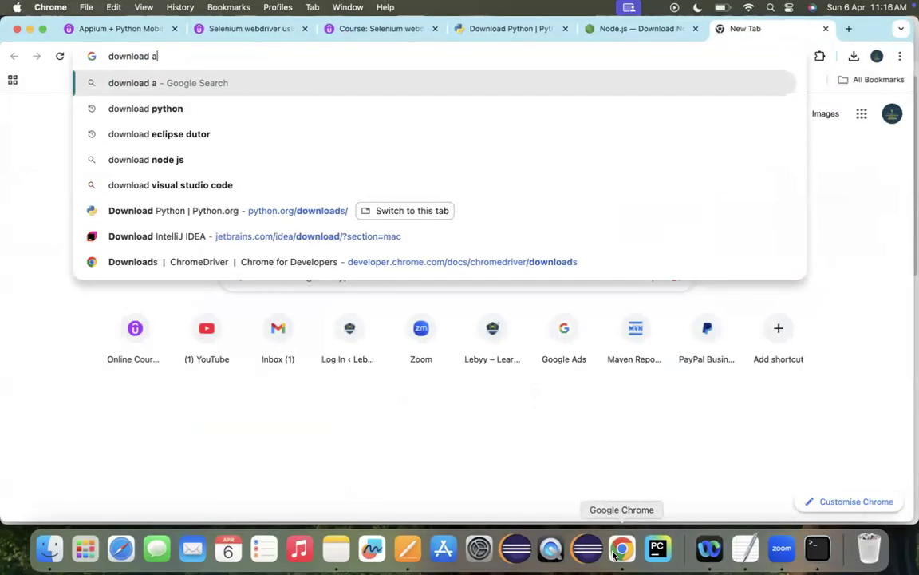
pyautogui.press('Return')
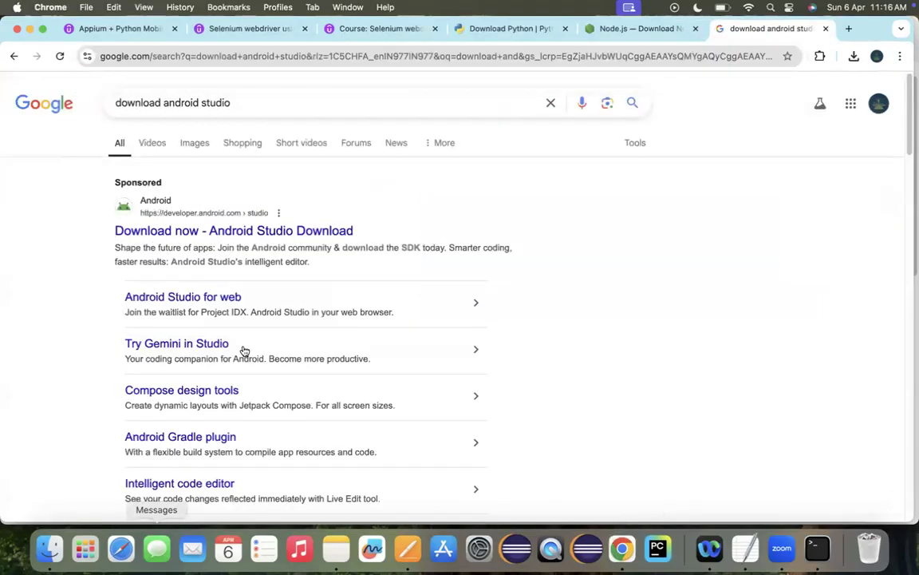
pyautogui.click(248, 240)
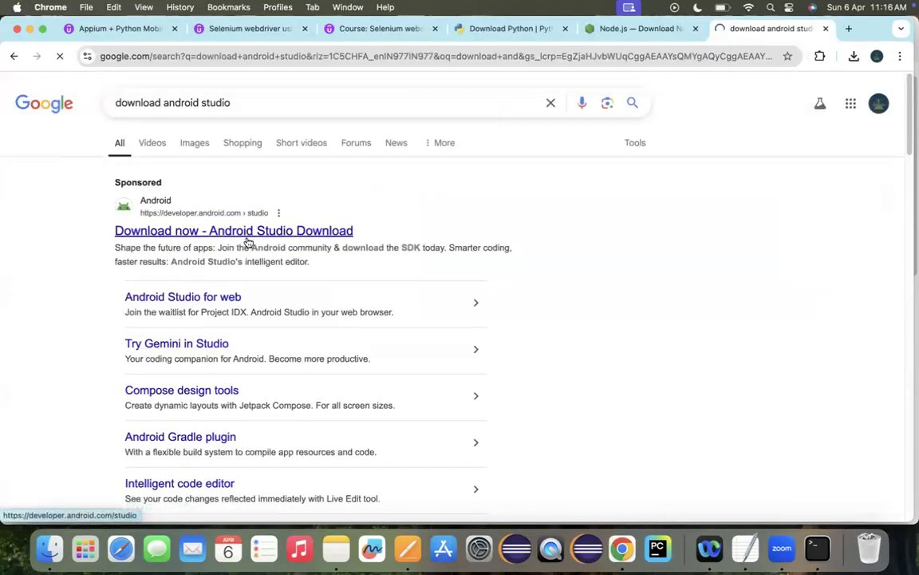
pyautogui.click(248, 240)
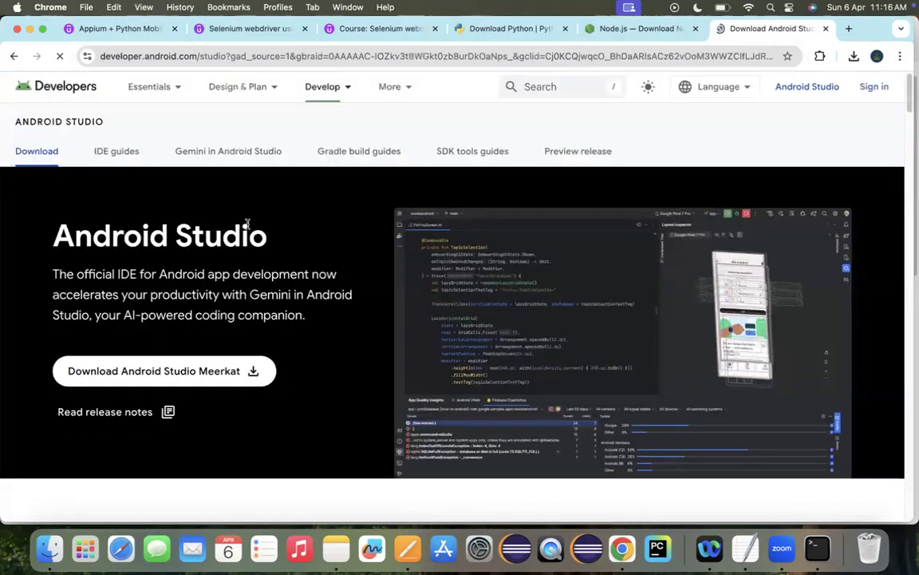
# Step: Accept the terms and conditions and download Android Studio Meerkat 2024.3.1 Patch 1 for Mac with Apple chip
pyautogui.click(138, 371)
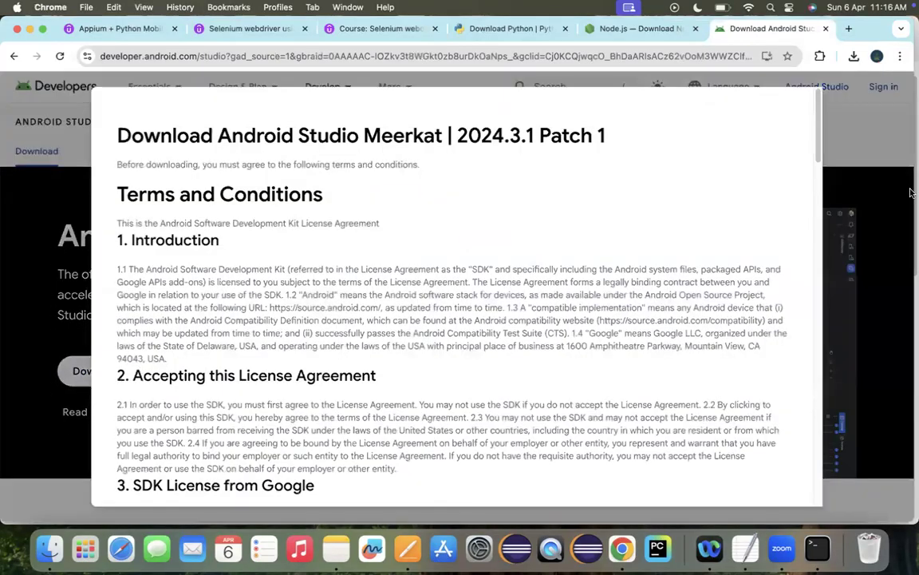
pyautogui.moveTo(820, 181); pyautogui.dragTo(808, 497)
pyautogui.click(122, 318)
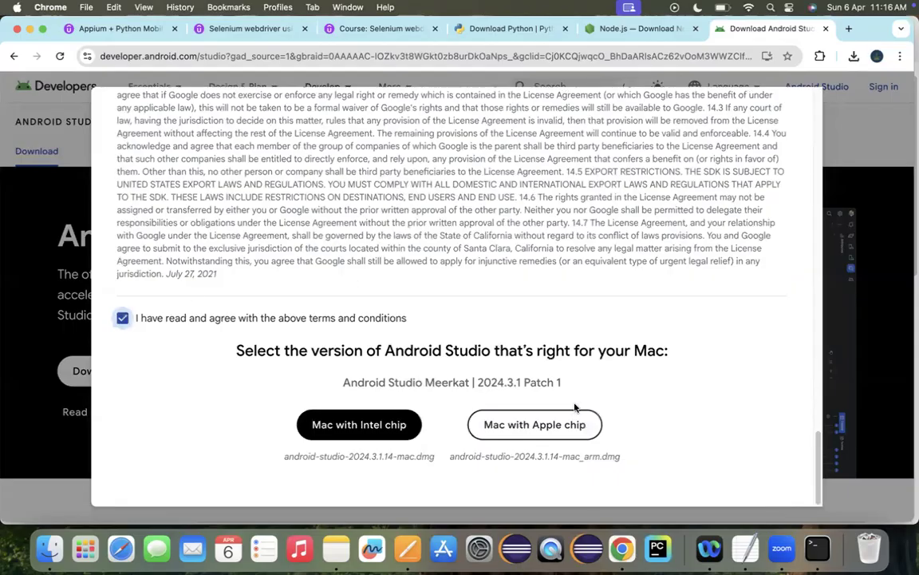
pyautogui.click(559, 425)
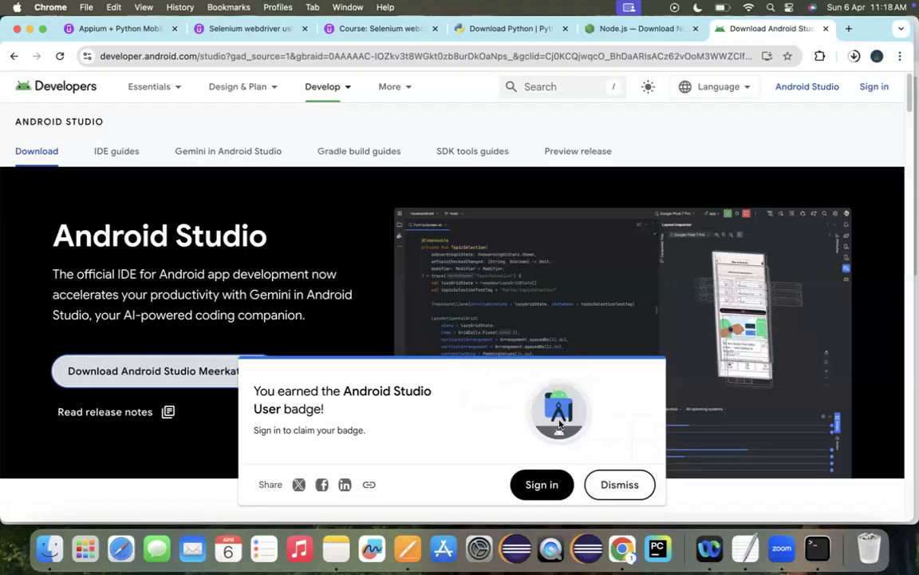
# Step: Switch to the Pages document and highlight the "Install PyCharm on MAC" line in the prerequisites list
pyautogui.click(408, 547)
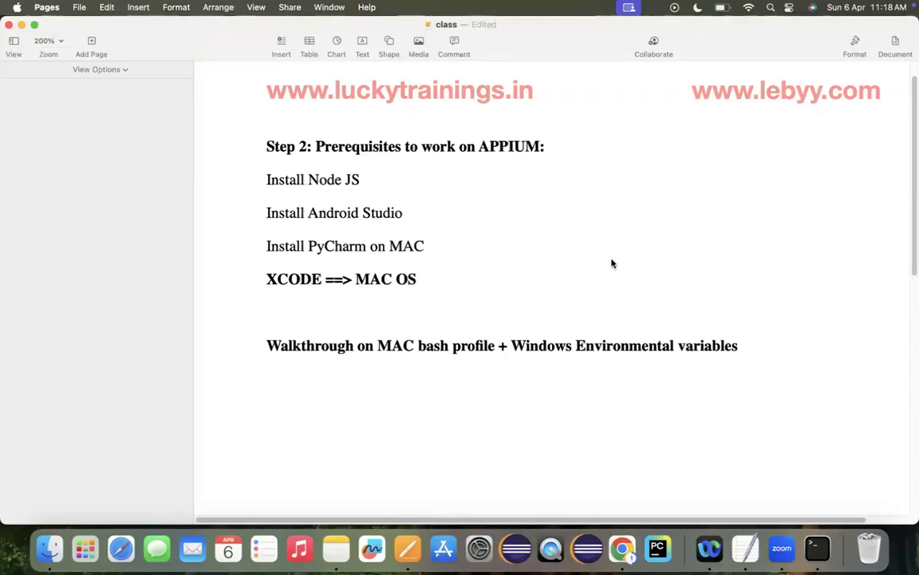
pyautogui.click(427, 247)
pyautogui.moveTo(425, 250); pyautogui.dragTo(241, 245)
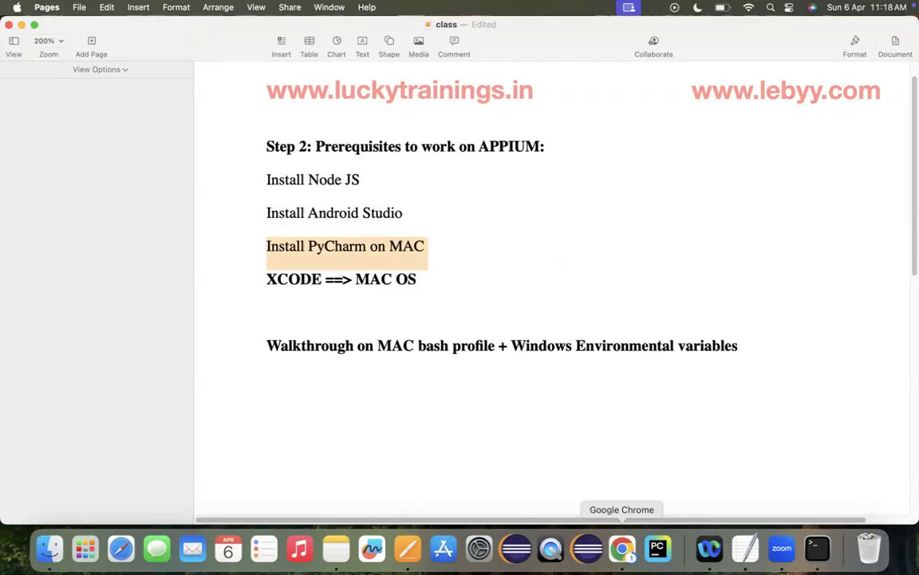
# Step: Switch back to Chrome and search the web for the PyCharm download in a new tab
pyautogui.click(622, 547)
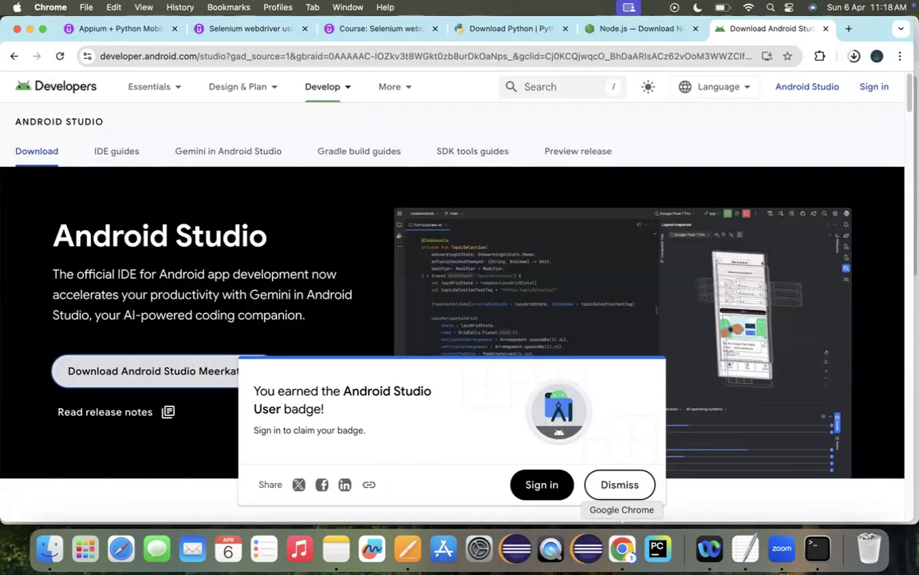
pyautogui.press('super+t')
pyautogui.write('downoadpi')
pyautogui.press('BackSpace')
pyautogui.press('BackSpace')
pyautogui.press('BackSpace')
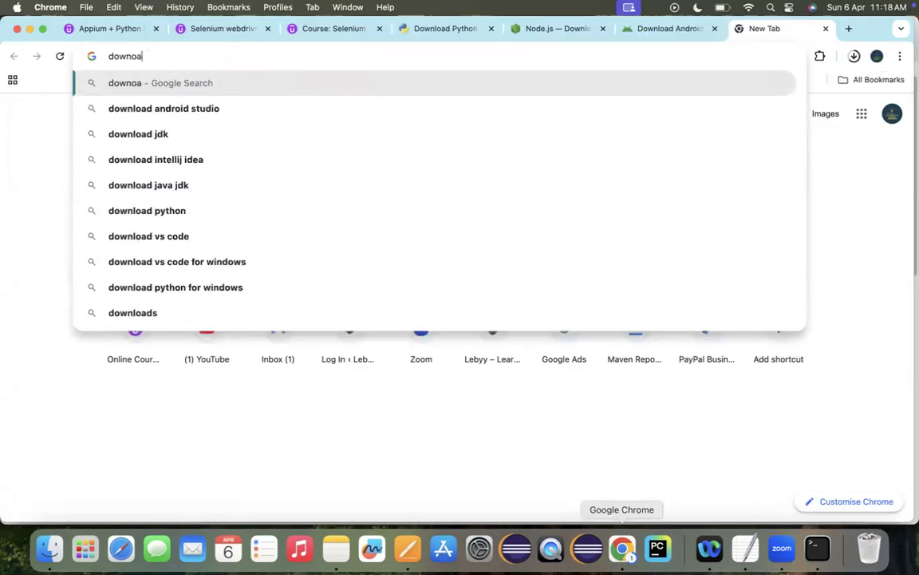
pyautogui.write('d pycharm')
pyautogui.press('Return')
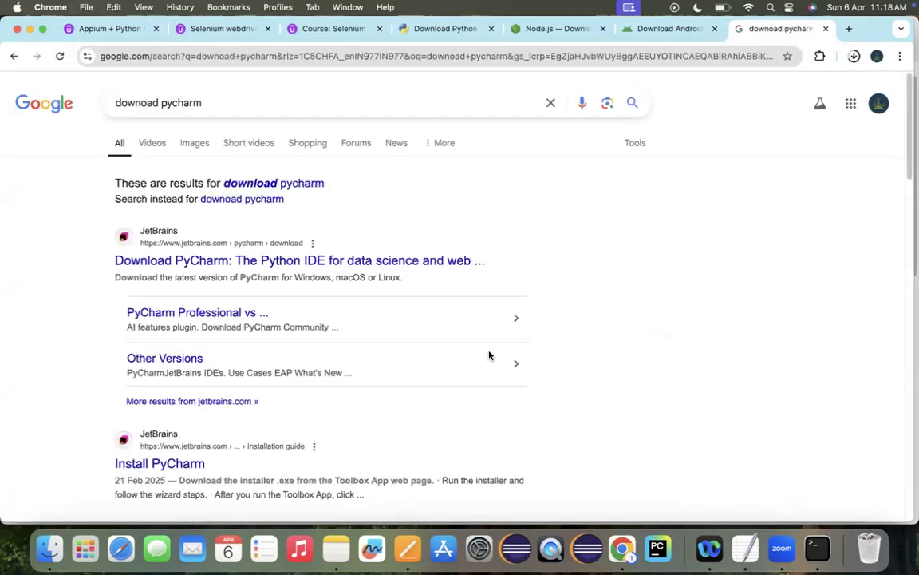
# Step: Open the Install PyCharm guide from the search results and review its system requirements and supported Python versions
pyautogui.click(190, 469)
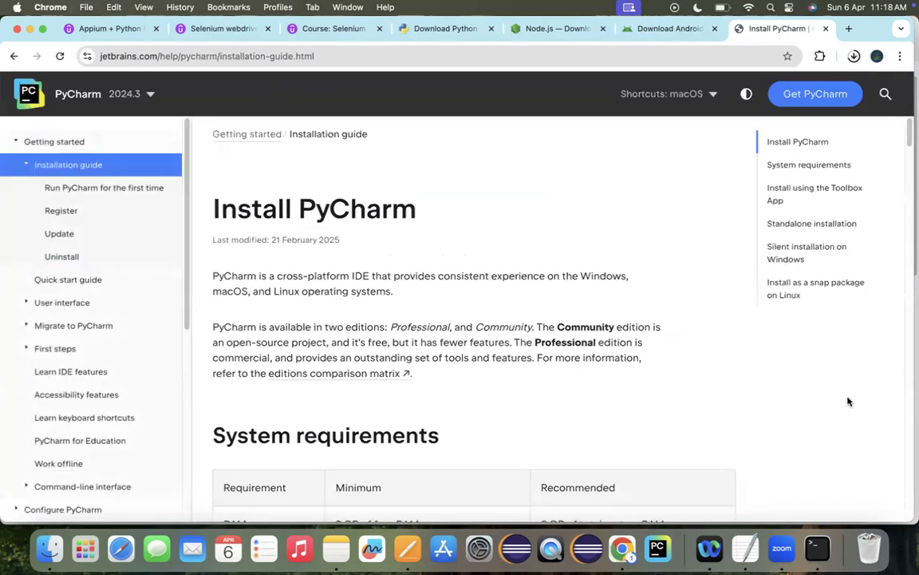
pyautogui.scroll(-10, 848, 401)
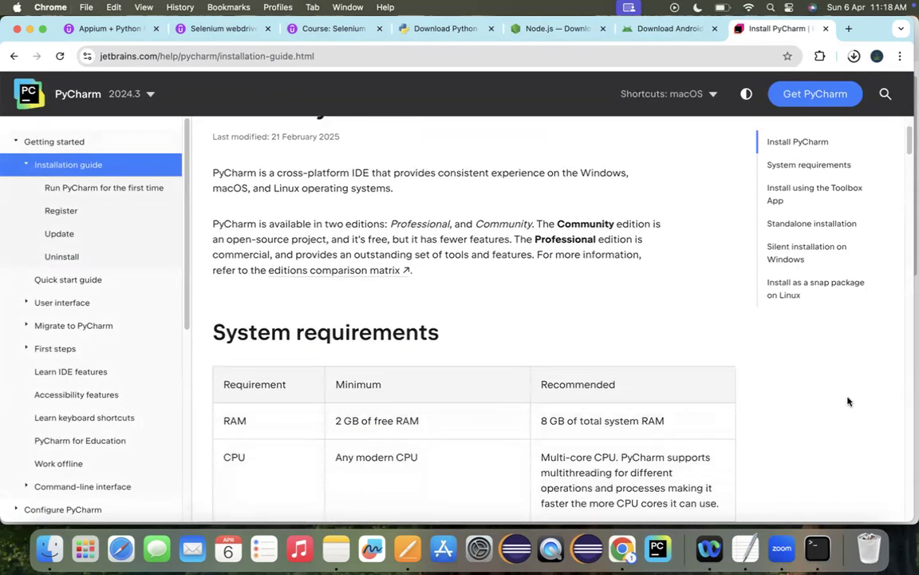
pyautogui.scroll(-10, 848, 401)
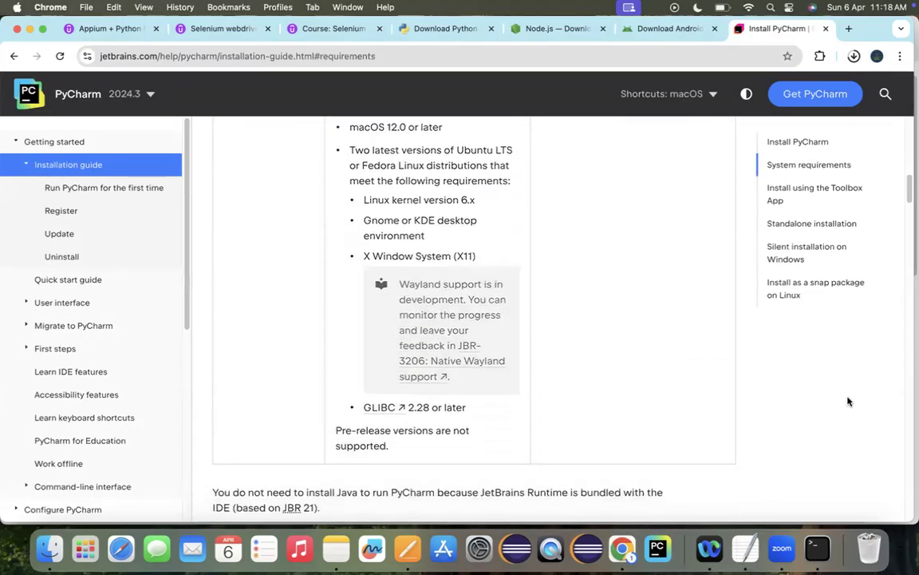
pyautogui.scroll(-5, 848, 402)
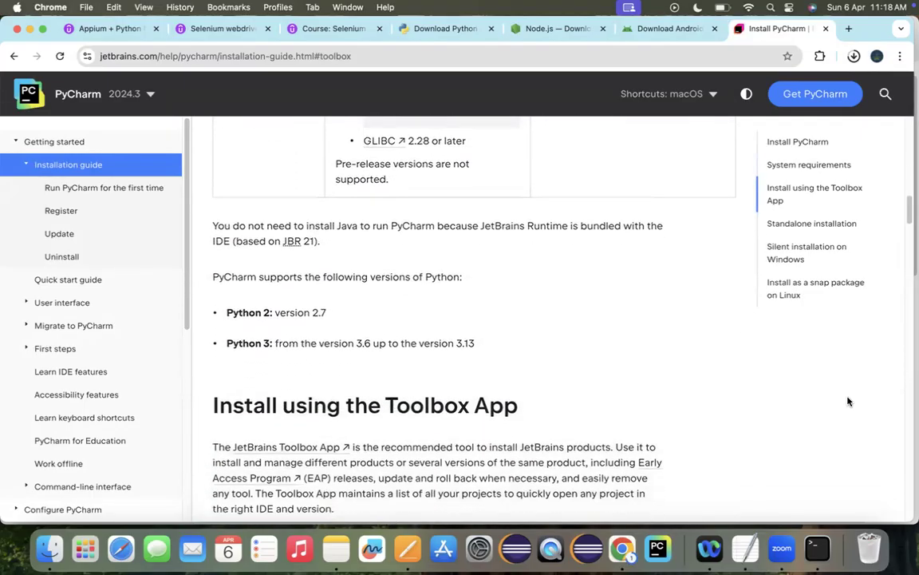
# Step: Return to the search results, open the JetBrains PyCharm download page and find the Community Edition download for macOS
pyautogui.click(13, 56)
pyautogui.click(210, 259)
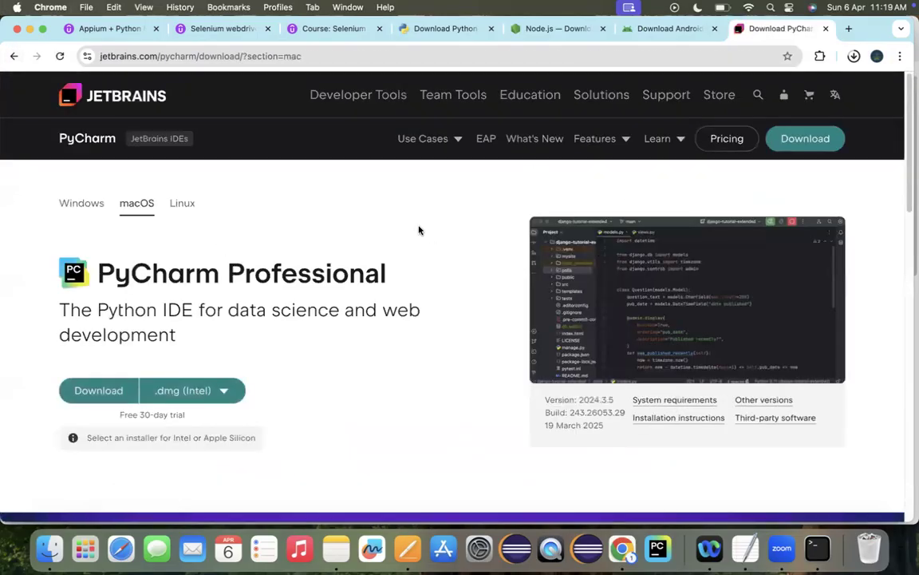
pyautogui.scroll(-5, 418, 229)
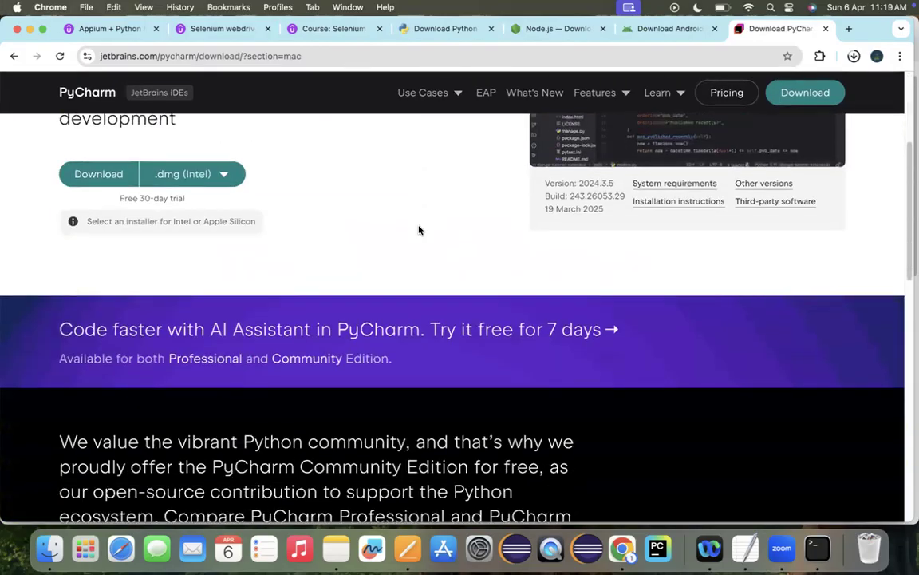
pyautogui.scroll(-4, 419, 230)
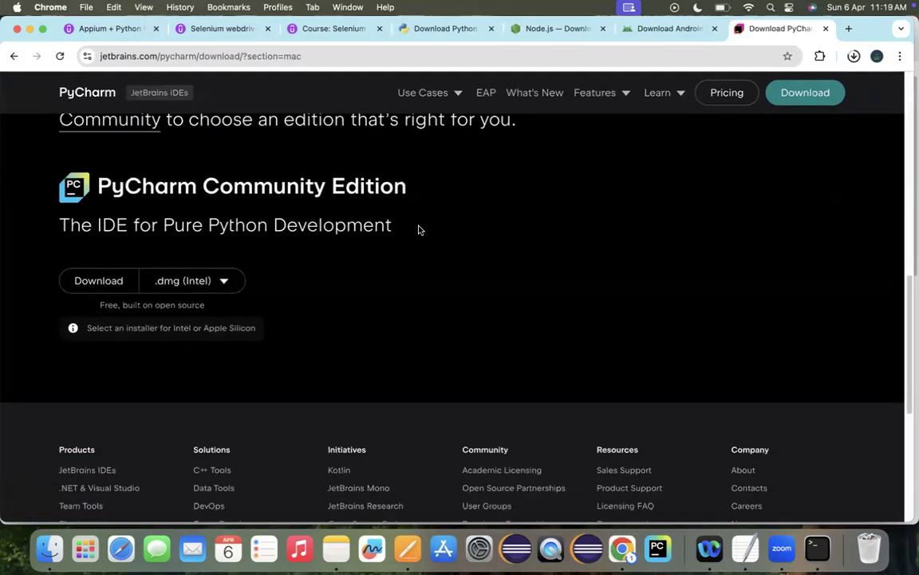
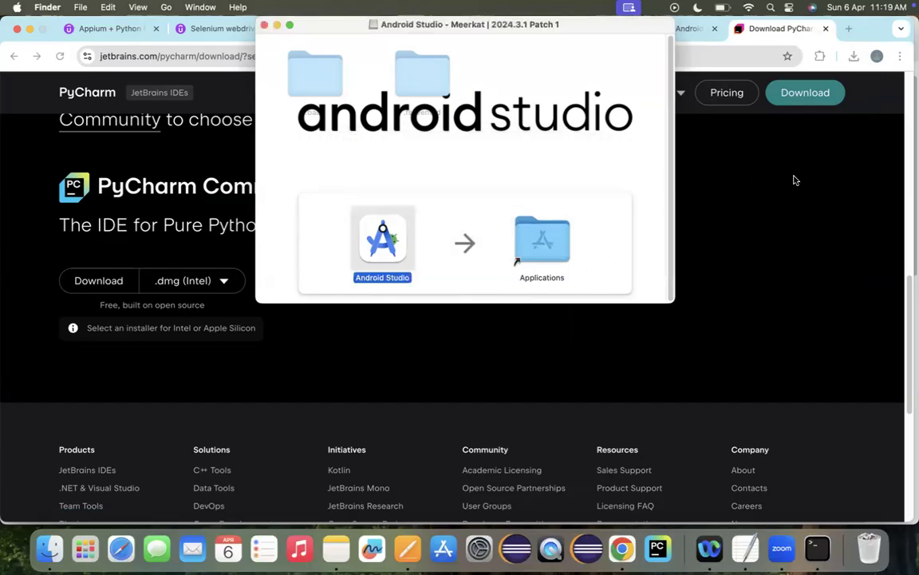
# Step: Close the Android Studio disk image window and launch Android Studio from the Applications folder, allowing it to open
pyautogui.click(264, 25)
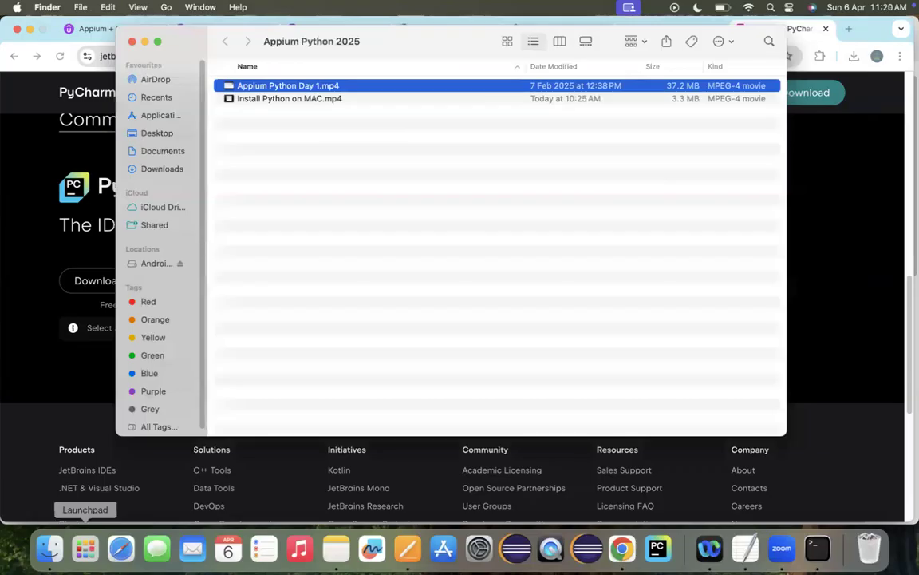
pyautogui.click(151, 115)
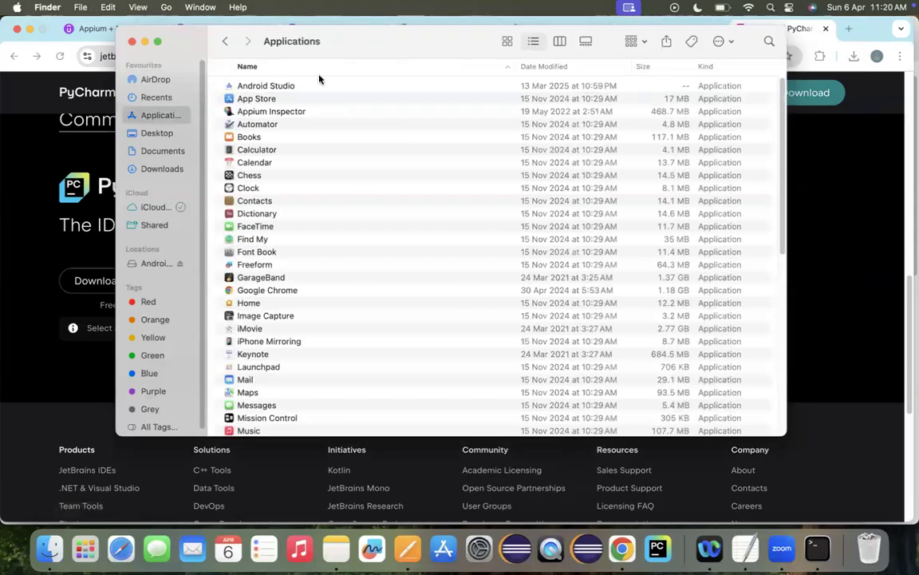
pyautogui.click(265, 86)
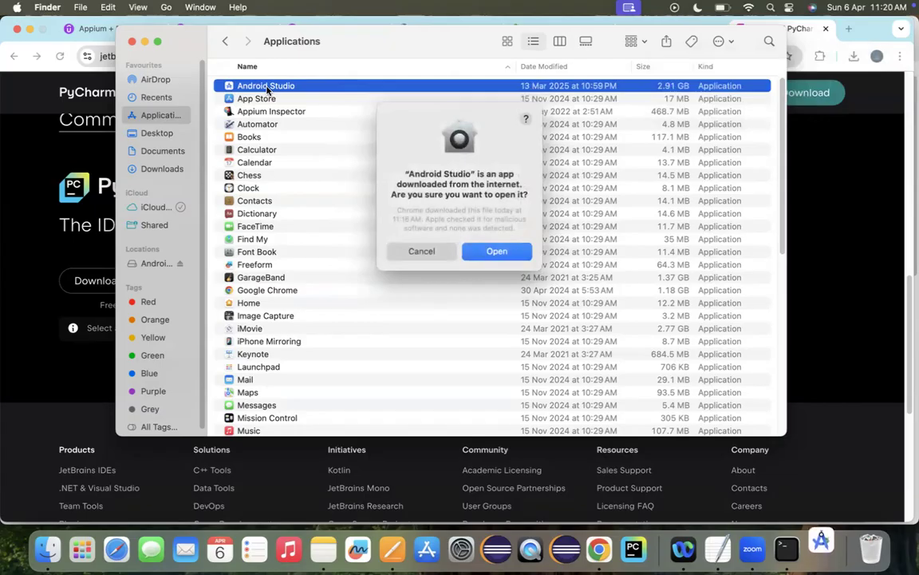
pyautogui.click(495, 254)
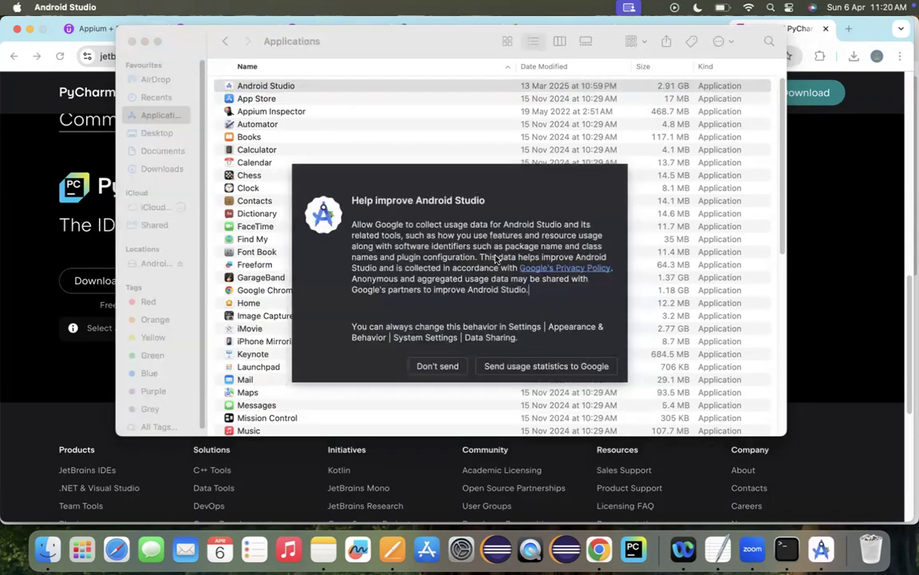
# Step: Decline sending usage statistics, then complete the setup wizard with the Standard settings, accepting the android-sdk-license to start the component download
pyautogui.click(439, 366)
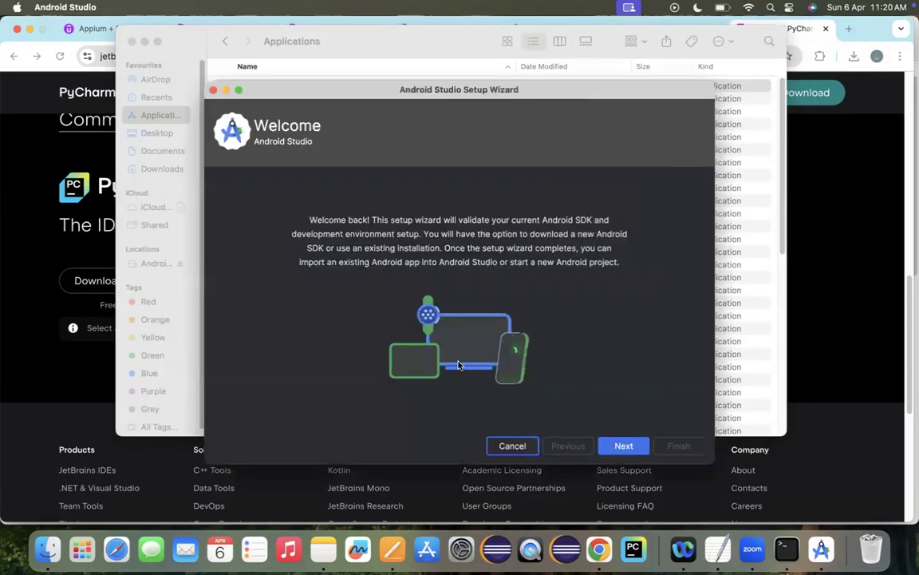
pyautogui.click(619, 445)
pyautogui.click(618, 446)
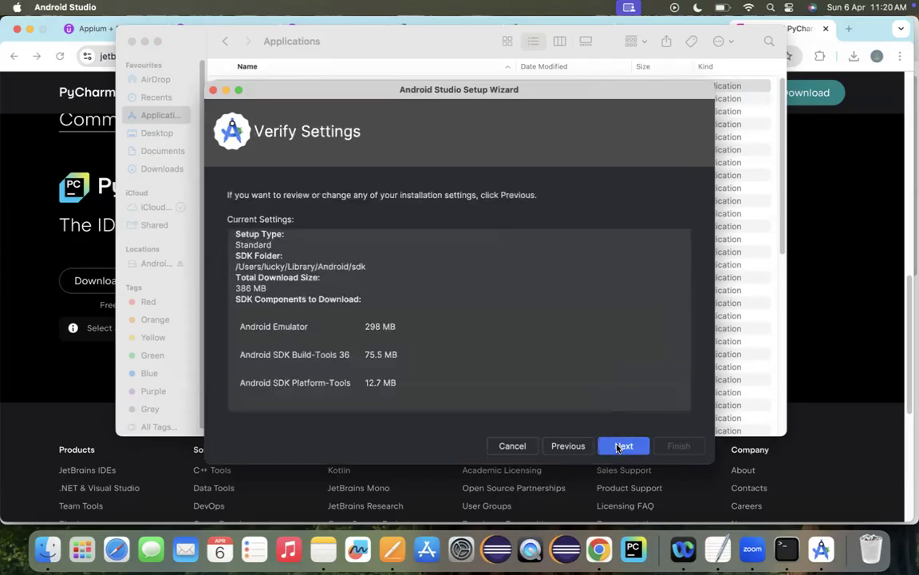
pyautogui.click(618, 446)
pyautogui.click(667, 405)
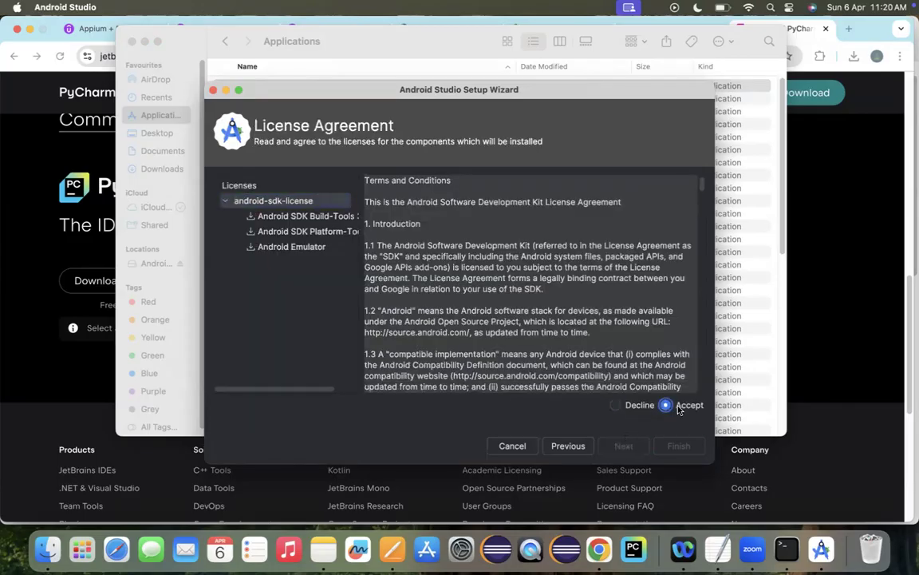
pyautogui.click(677, 447)
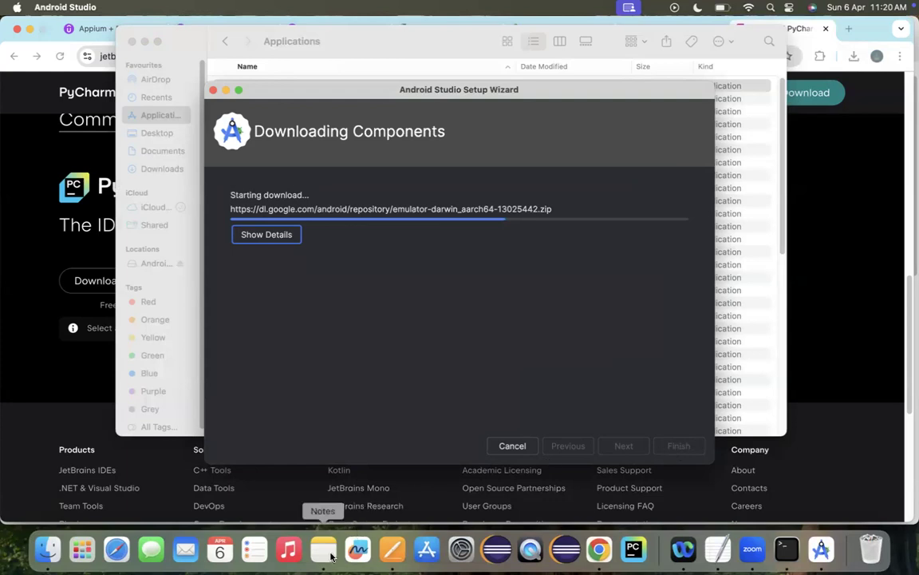
# Step: Highlight the XCODE and bash profile walkthrough lines in the Pages document, then switch back to the Android Studio Setup Wizard
pyautogui.click(392, 549)
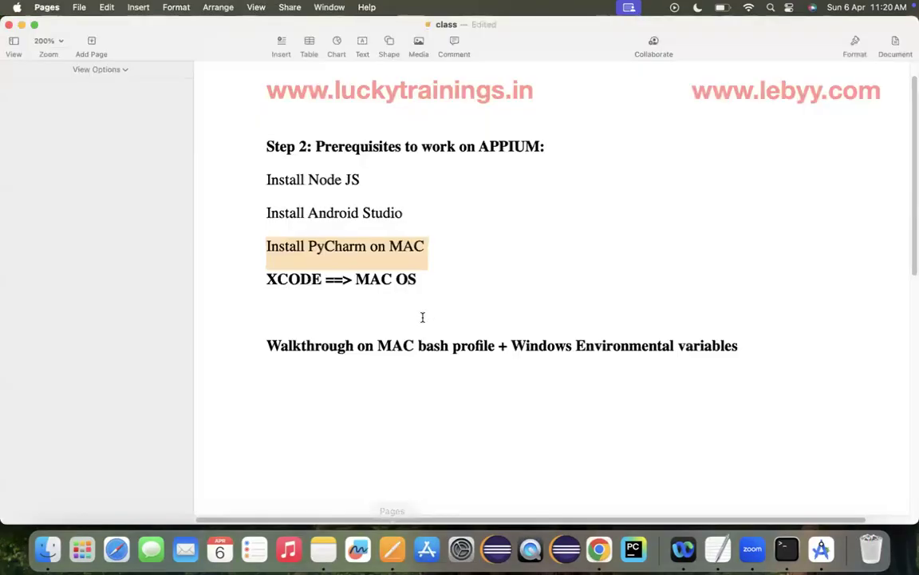
pyautogui.moveTo(265, 280); pyautogui.dragTo(287, 367)
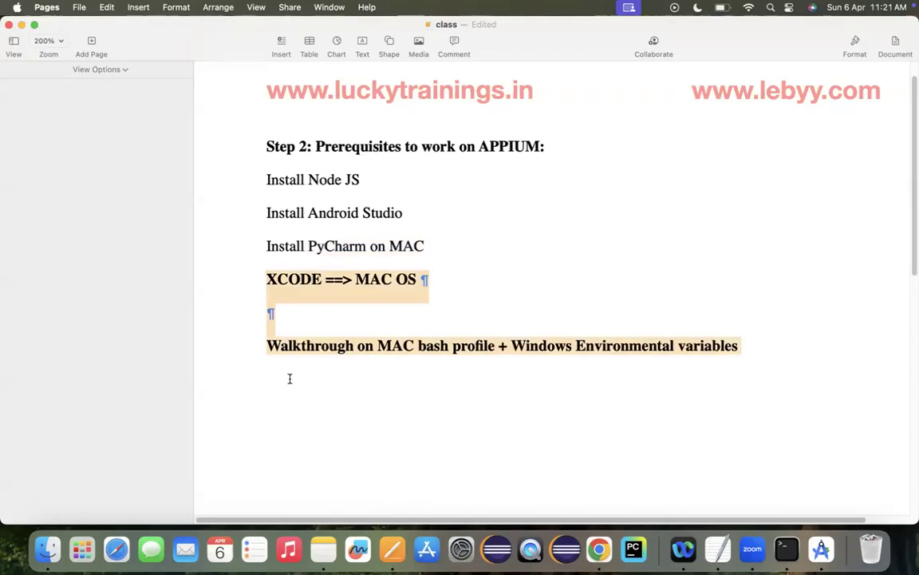
pyautogui.click(822, 551)
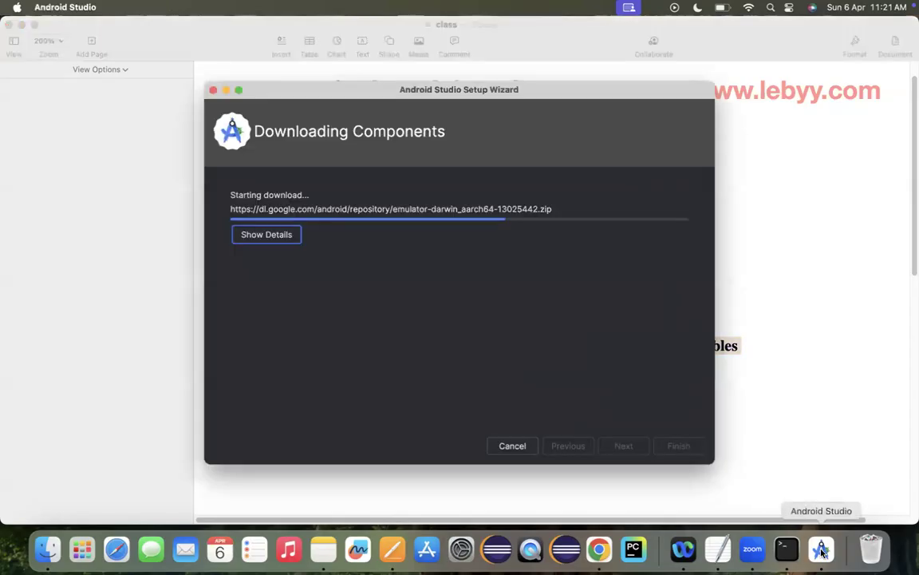